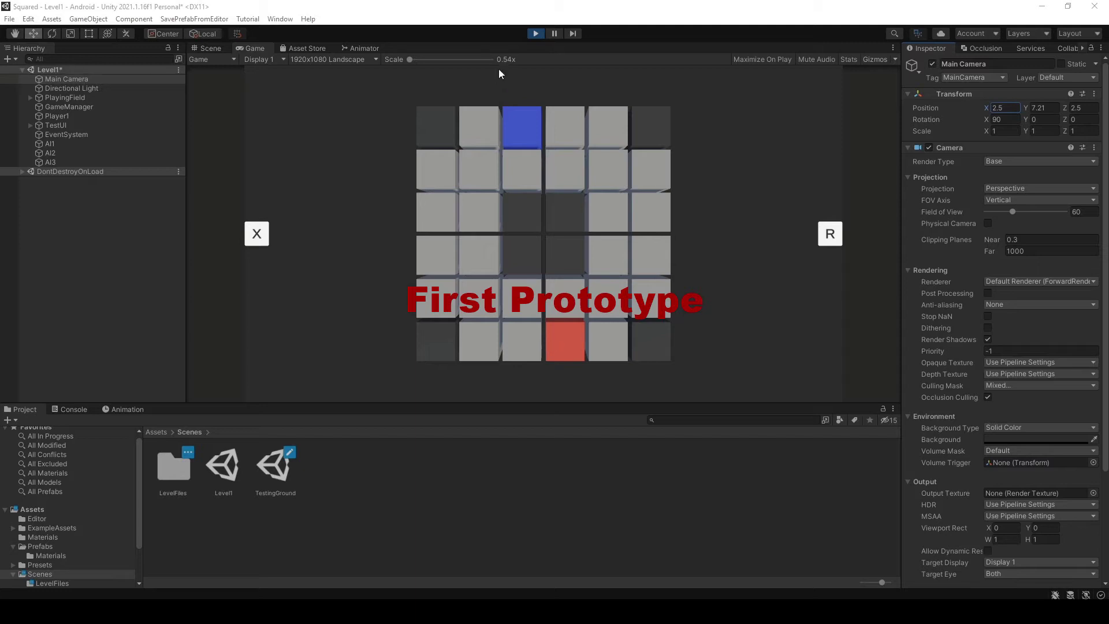
Step: Claim the top-row tiles for blue, pass the turn to red, then claim blue's raised column 5
{"action": "left_click", "coordinate": [521, 120]}
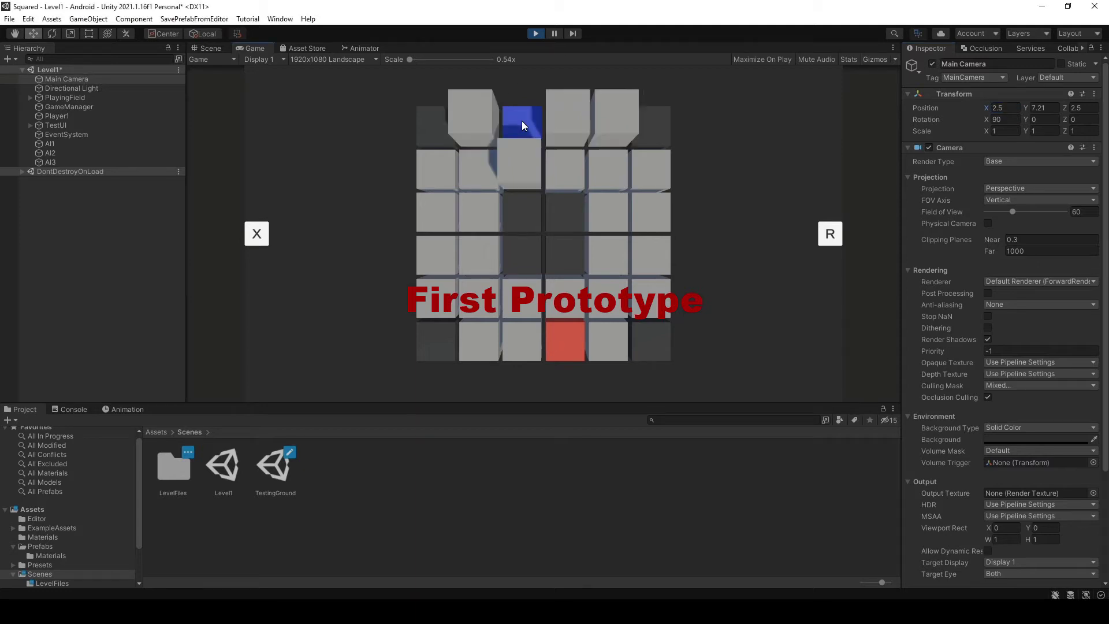
{"action": "left_click", "coordinate": [608, 120]}
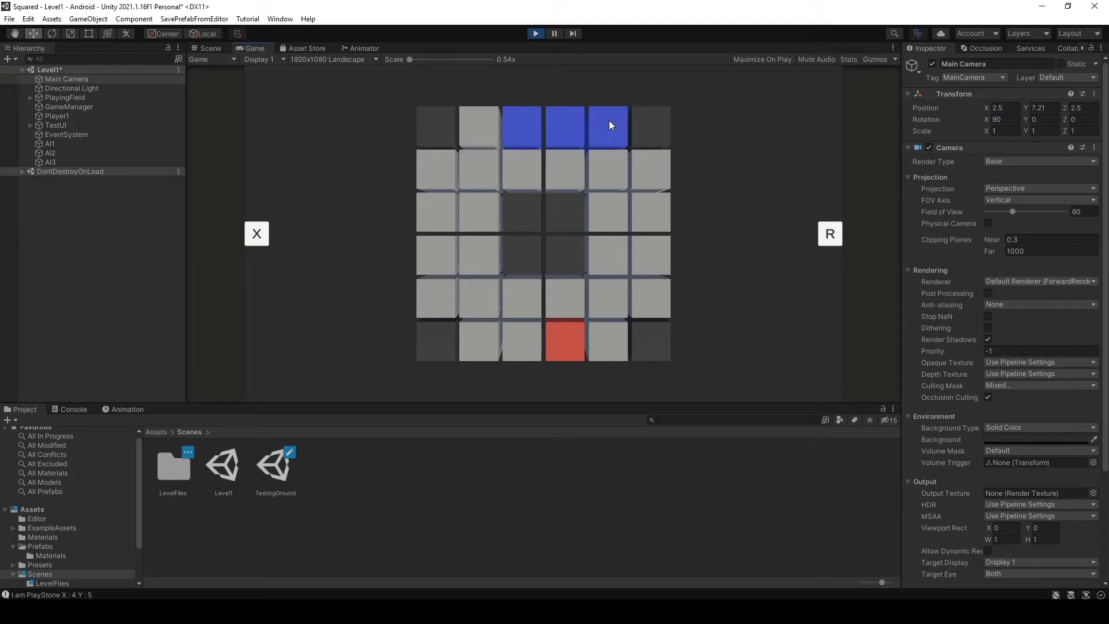
{"action": "left_click", "coordinate": [829, 235]}
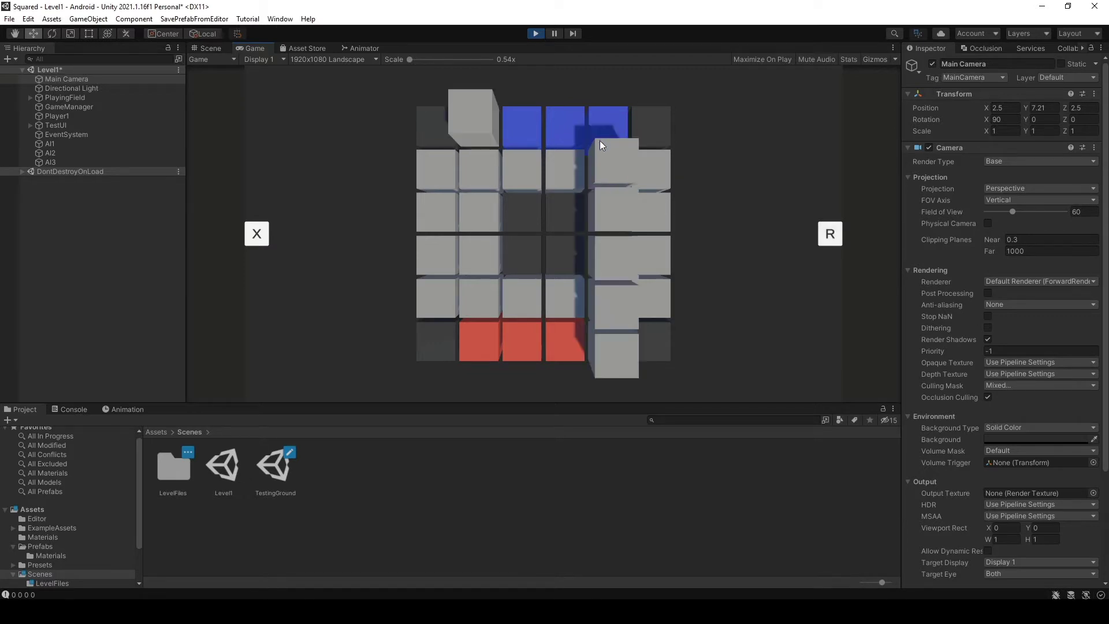
{"action": "left_click", "coordinate": [631, 371]}
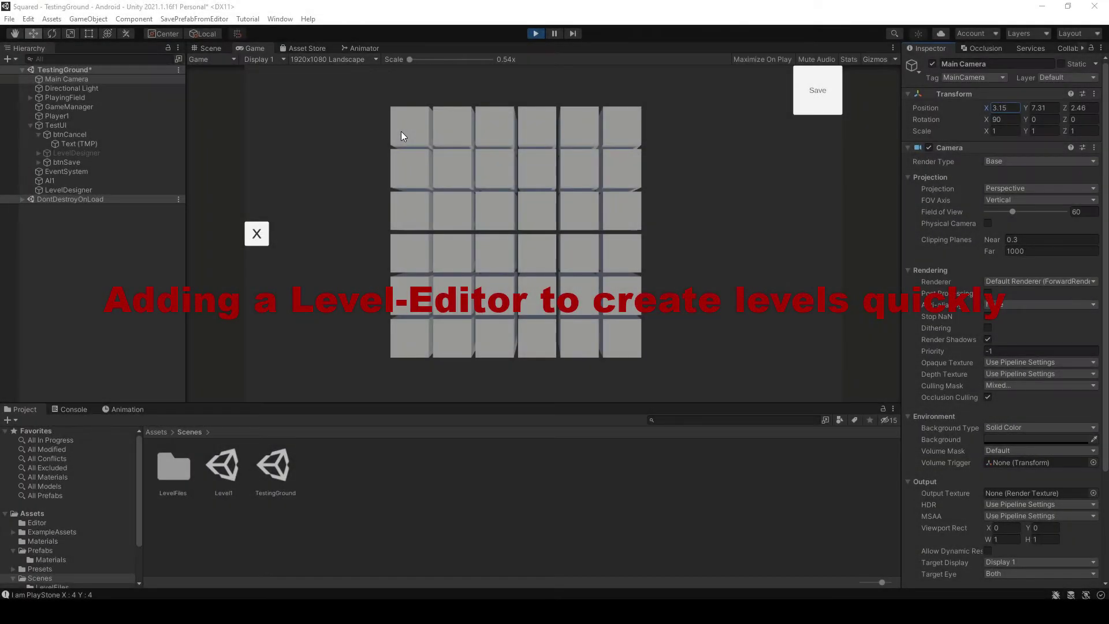
Step: Mark the four corner tiles of the test grid as blocked
{"action": "left_click", "coordinate": [401, 131]}
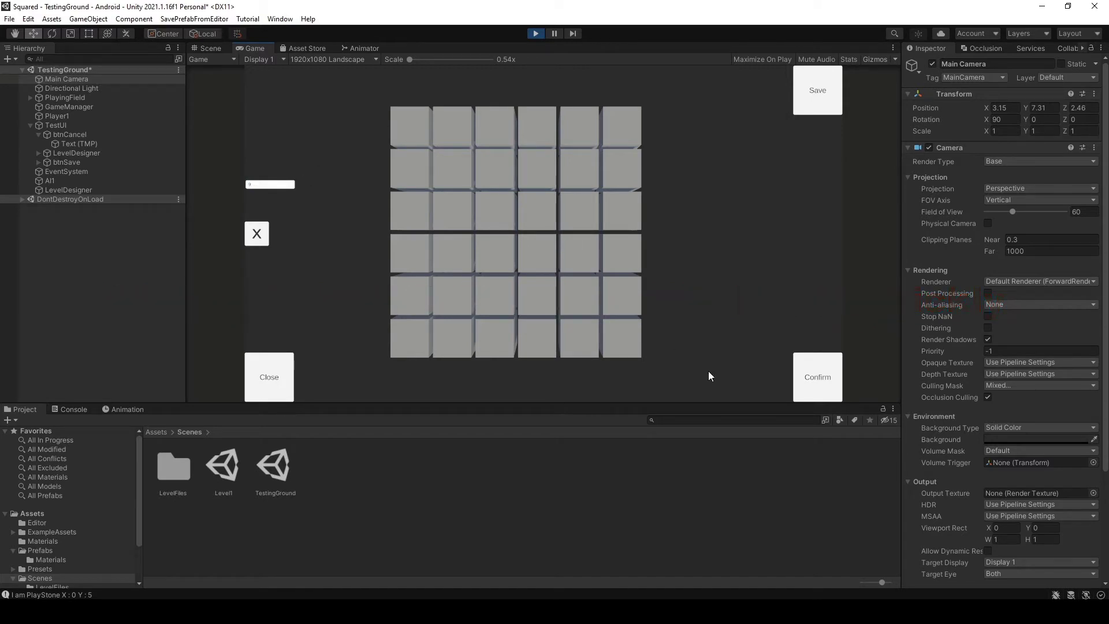
{"action": "left_click", "coordinate": [836, 378]}
{"action": "left_click", "coordinate": [620, 139]}
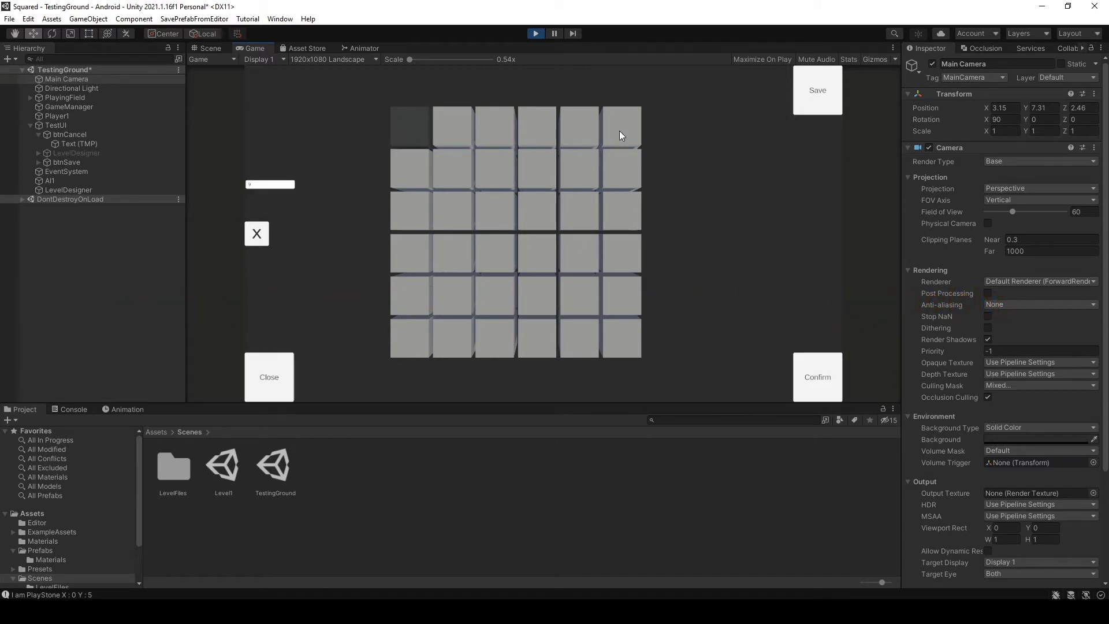
{"action": "left_click", "coordinate": [814, 382]}
{"action": "left_click", "coordinate": [641, 345]}
{"action": "left_click", "coordinate": [834, 384]}
{"action": "left_click", "coordinate": [425, 348]}
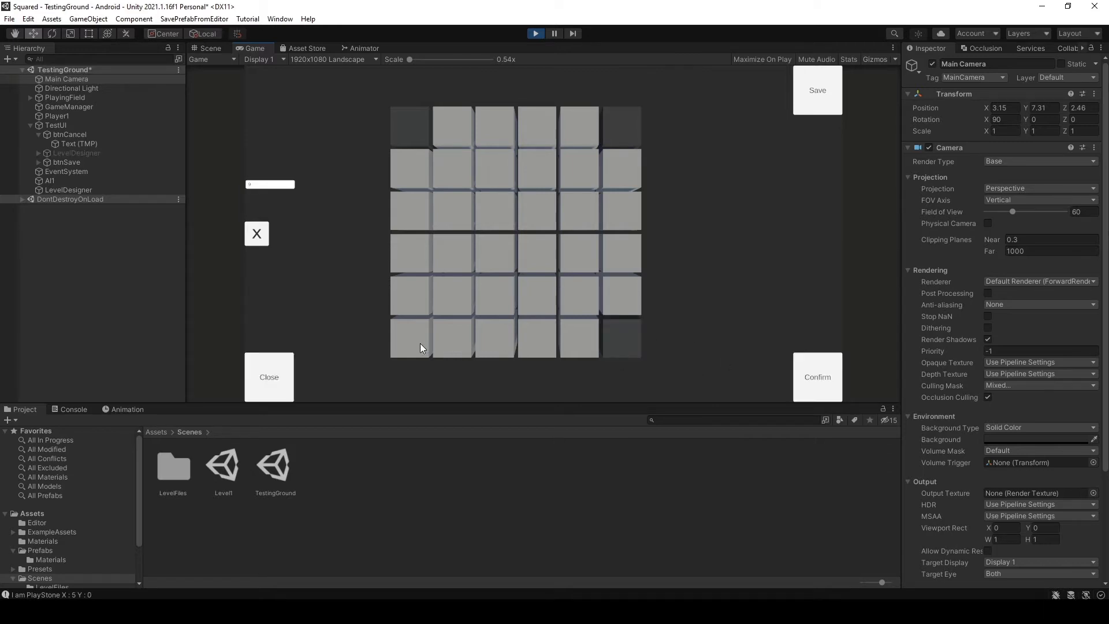
{"action": "left_click", "coordinate": [814, 381]}
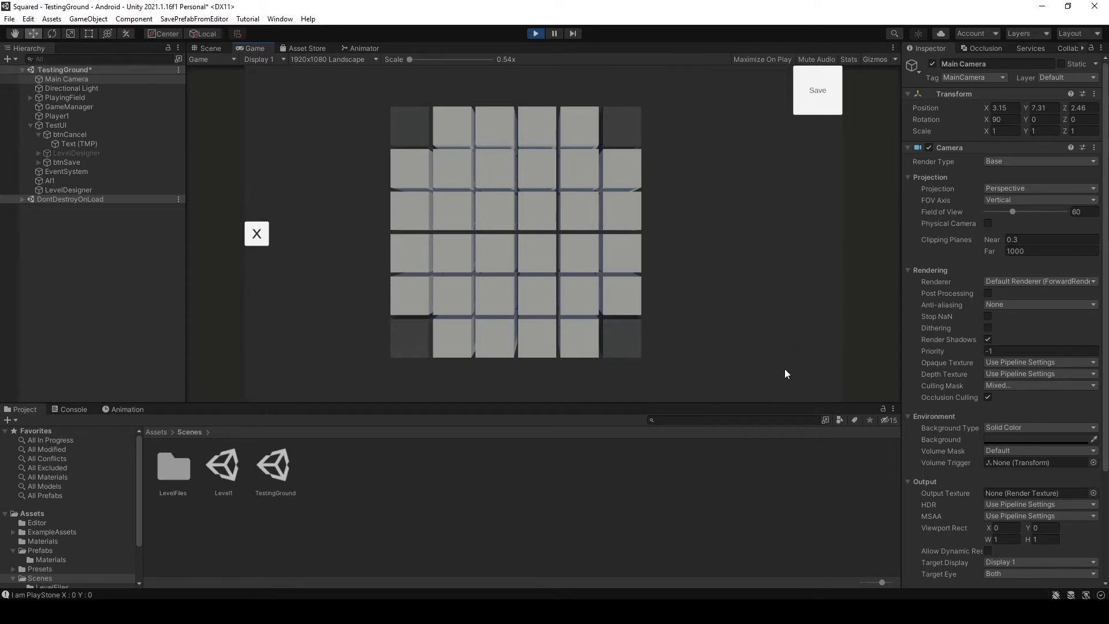
Step: Block the four tiles forming the centre 2x2 square
{"action": "left_click", "coordinate": [507, 218]}
{"action": "left_click", "coordinate": [810, 367]}
{"action": "left_click", "coordinate": [540, 229]}
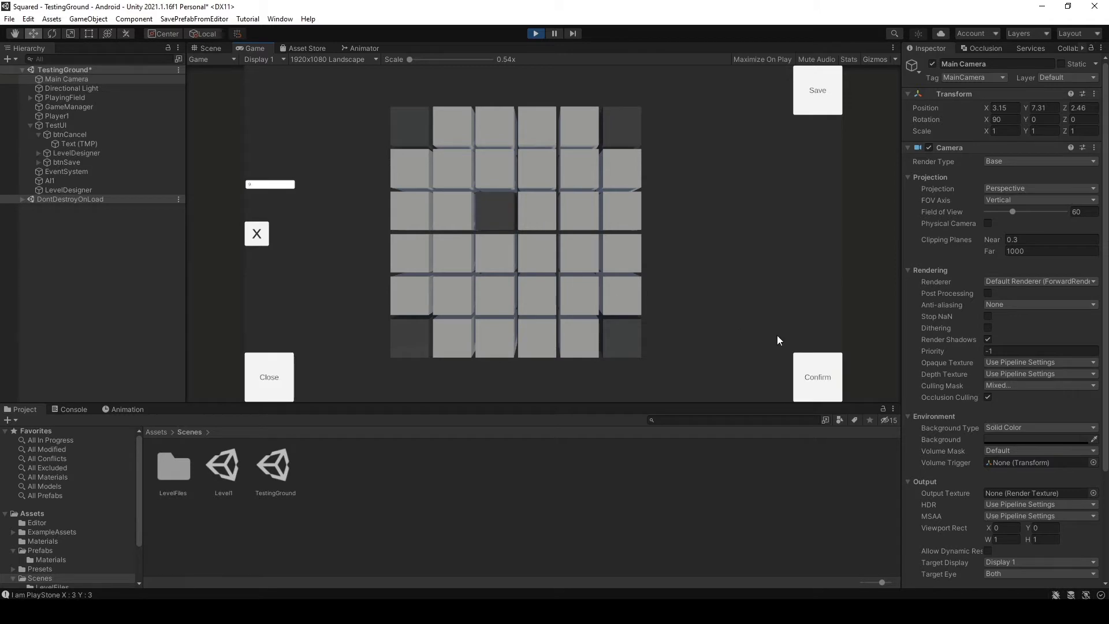
{"action": "left_click", "coordinate": [812, 372]}
{"action": "left_click", "coordinate": [527, 252]}
{"action": "left_click", "coordinate": [805, 364]}
{"action": "left_click", "coordinate": [505, 260]}
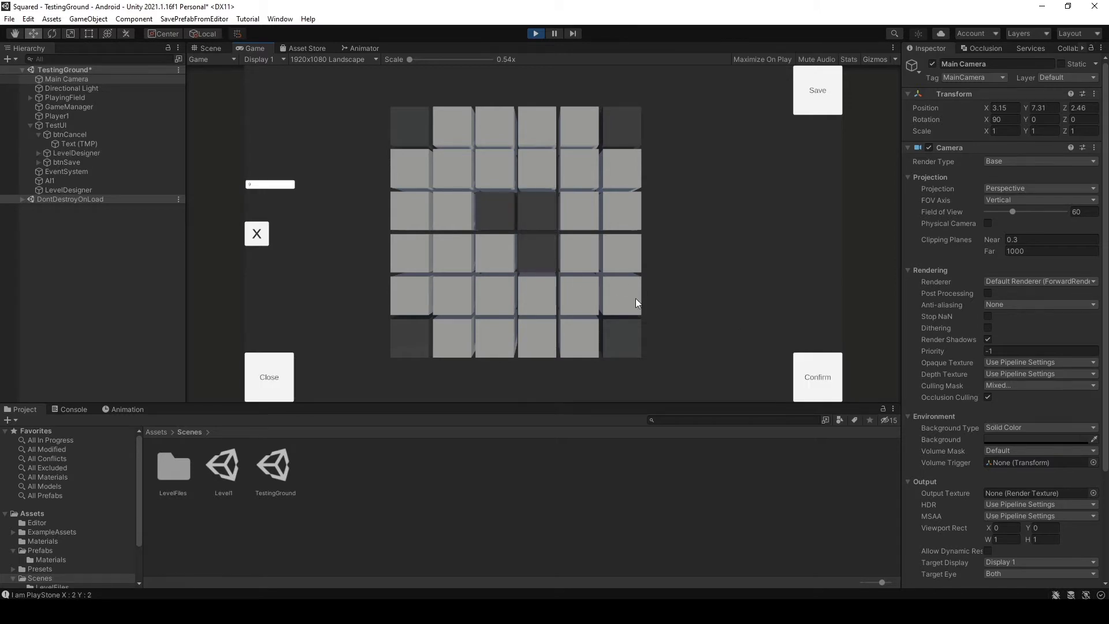
{"action": "left_click", "coordinate": [817, 373]}
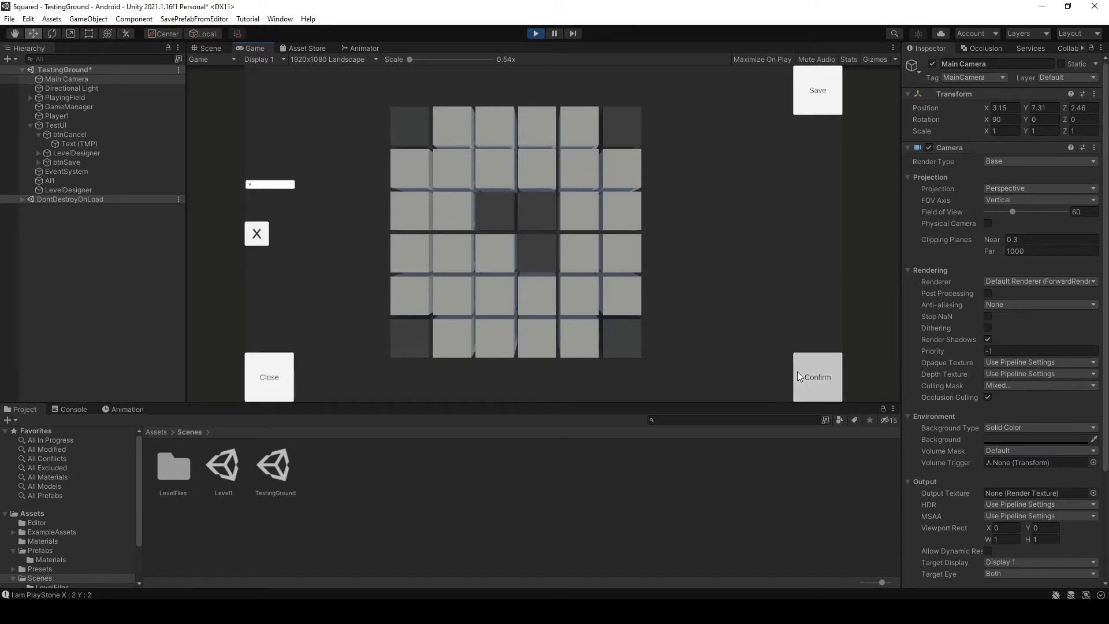
Step: Make a top-row tile blue's start and a bottom-row tile red's start, then test the starting stone
{"action": "left_click", "coordinate": [500, 133]}
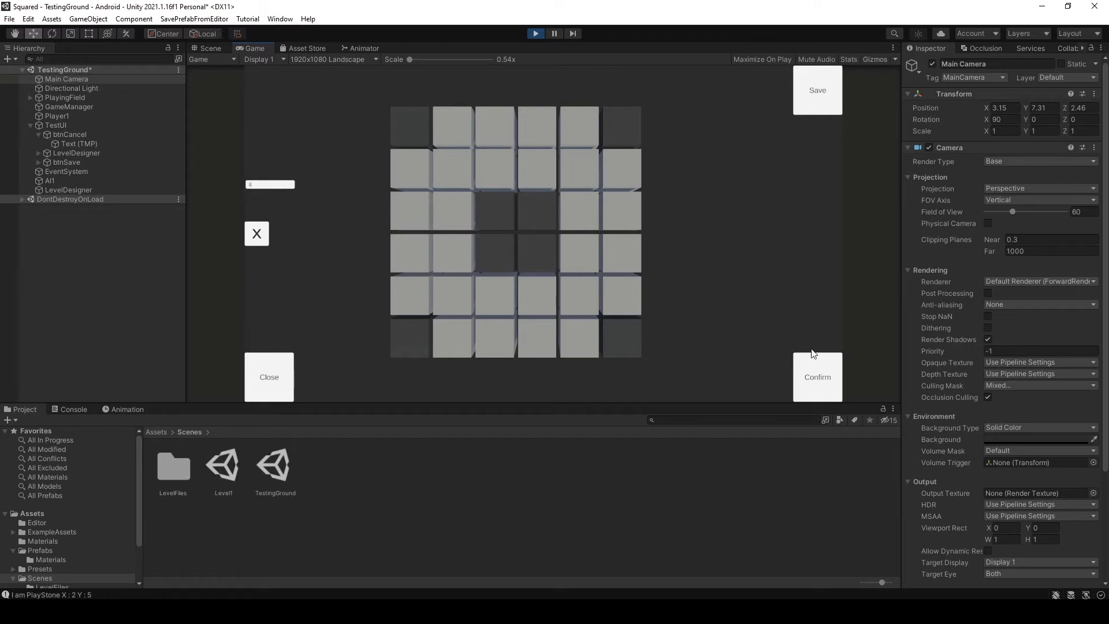
{"action": "left_click", "coordinate": [826, 387]}
{"action": "left_click", "coordinate": [559, 351]}
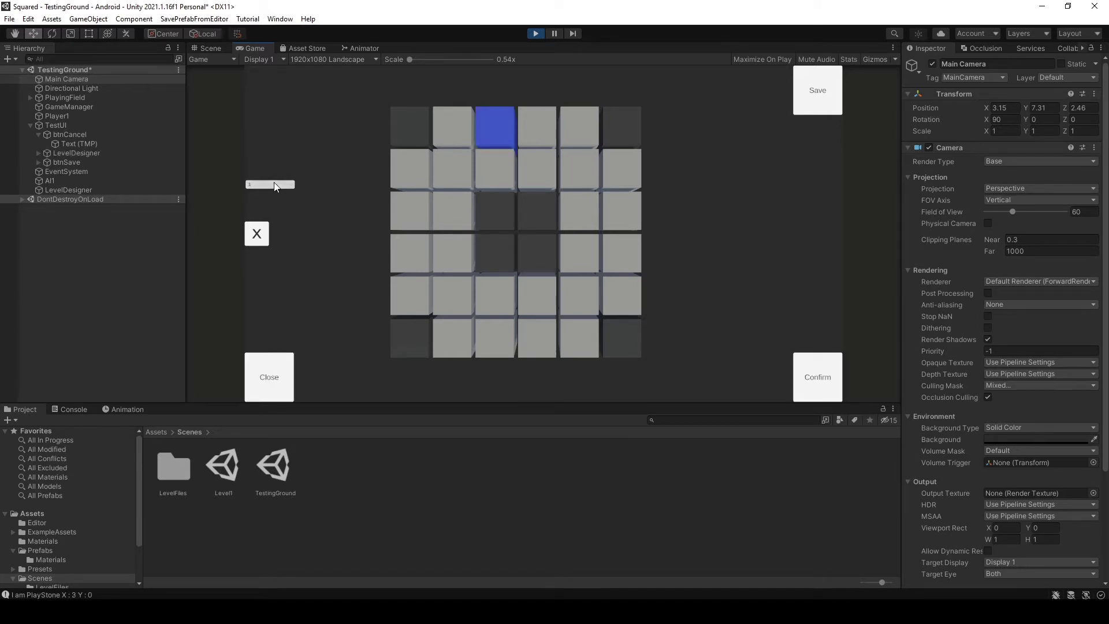
{"action": "left_click", "coordinate": [801, 371]}
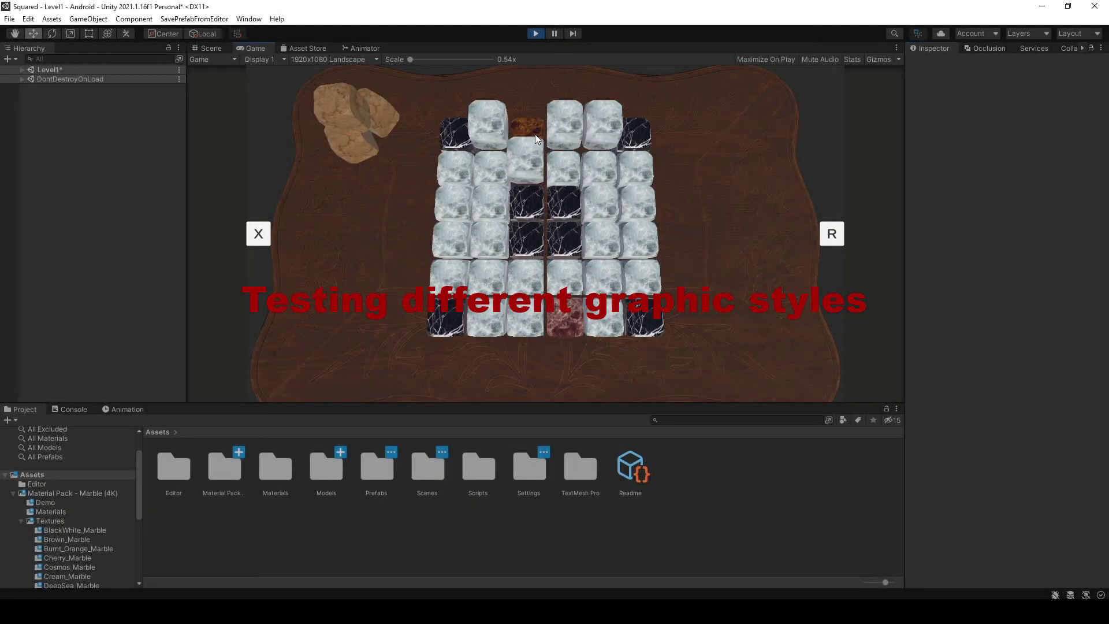
{"action": "left_click", "coordinate": [535, 134]}
Step: Claim a top-row tile and the column 2 tiles for orange, passing the turn to red after each
{"action": "left_click", "coordinate": [489, 130]}
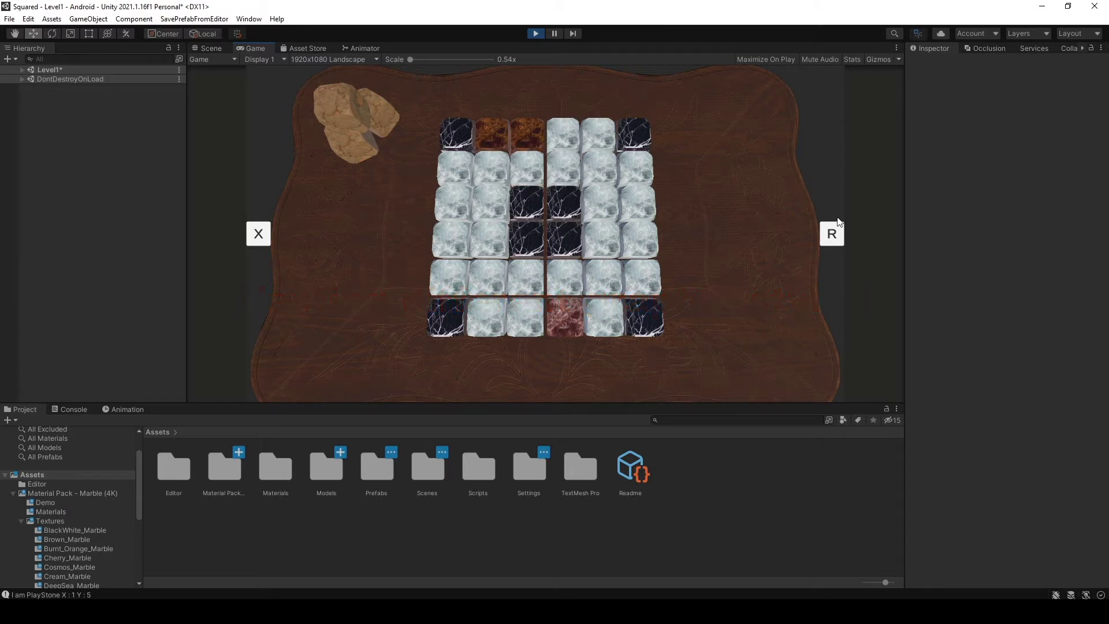
{"action": "left_click", "coordinate": [838, 237]}
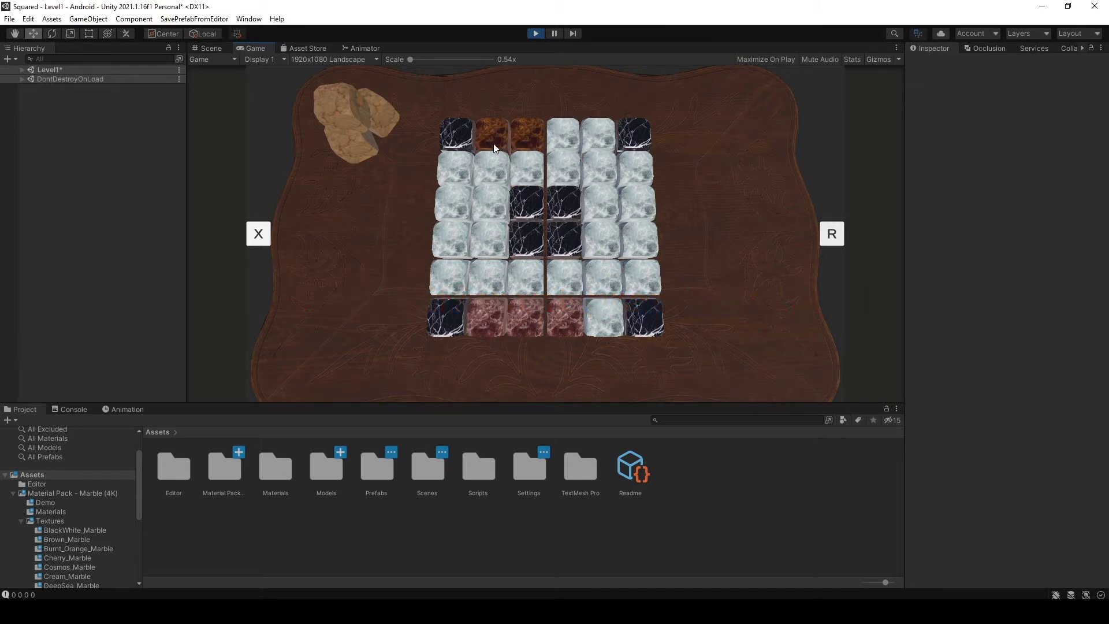
{"action": "left_click", "coordinate": [479, 322]}
{"action": "left_click", "coordinate": [834, 241]}
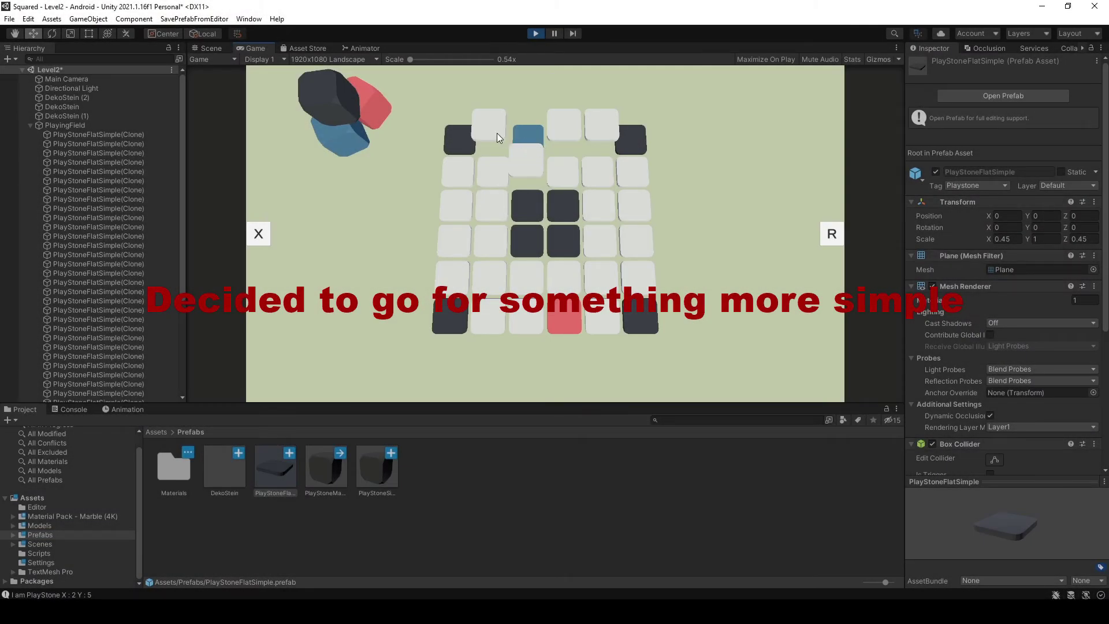
Step: Claim two top-row tiles and the raised column for blue, then capture red's bottom-row tiles
{"action": "left_click", "coordinate": [601, 137]}
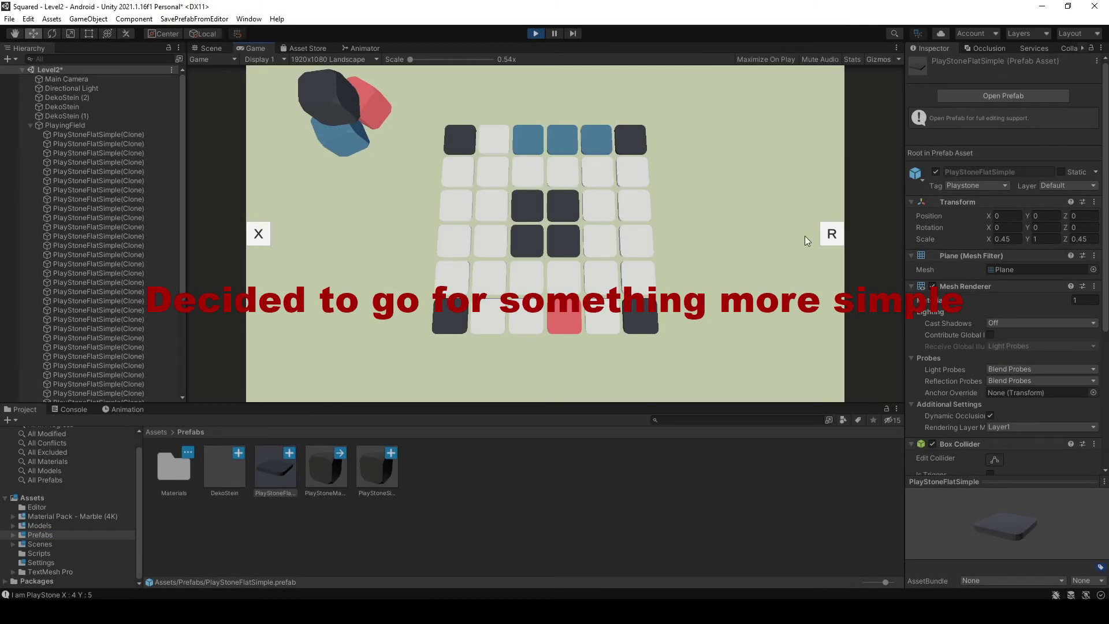
{"action": "left_click", "coordinate": [829, 234]}
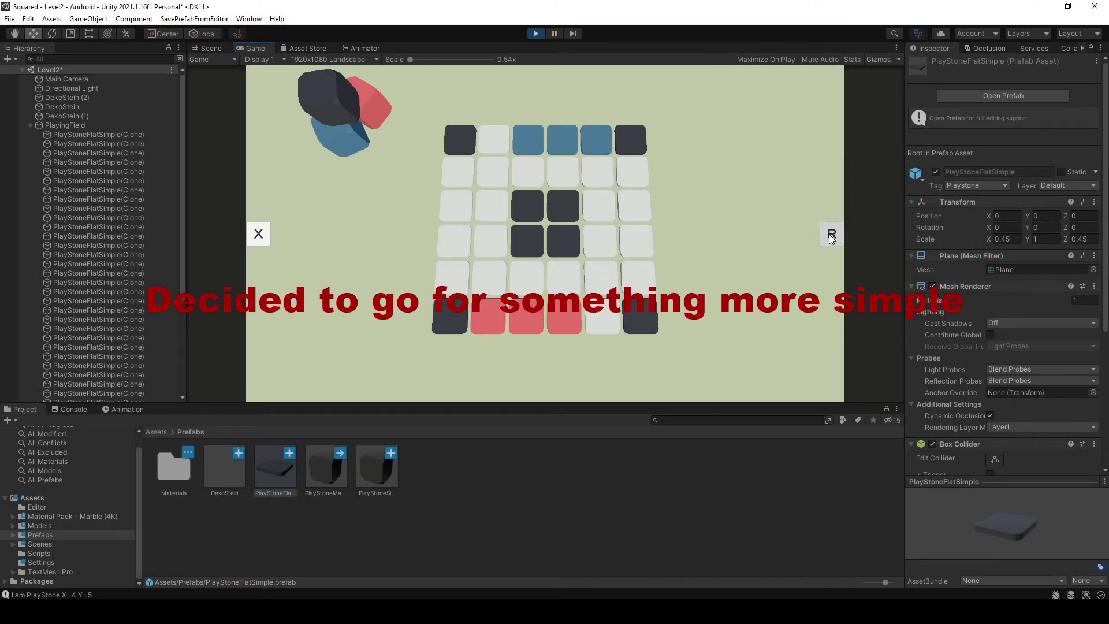
{"action": "left_click", "coordinate": [606, 321]}
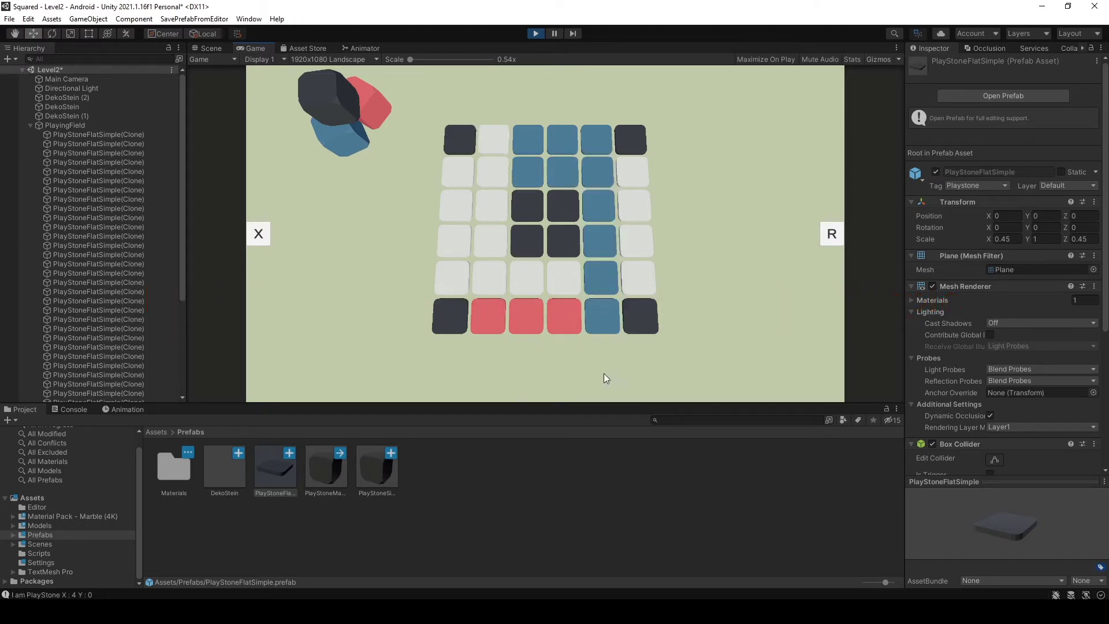
{"action": "left_click", "coordinate": [499, 228]}
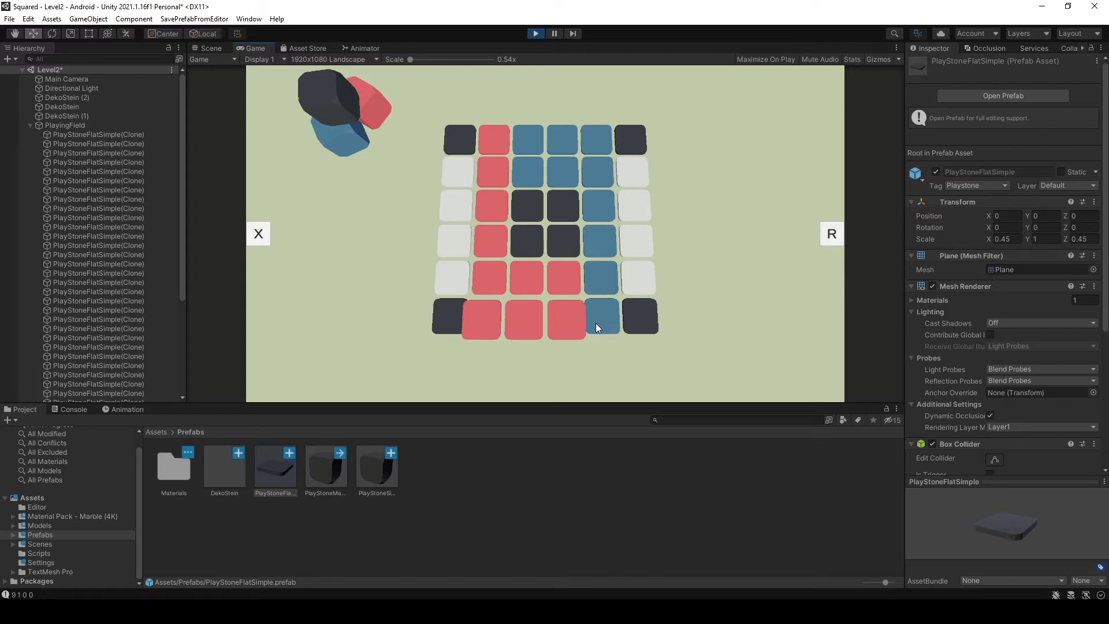
{"action": "left_click", "coordinate": [483, 326]}
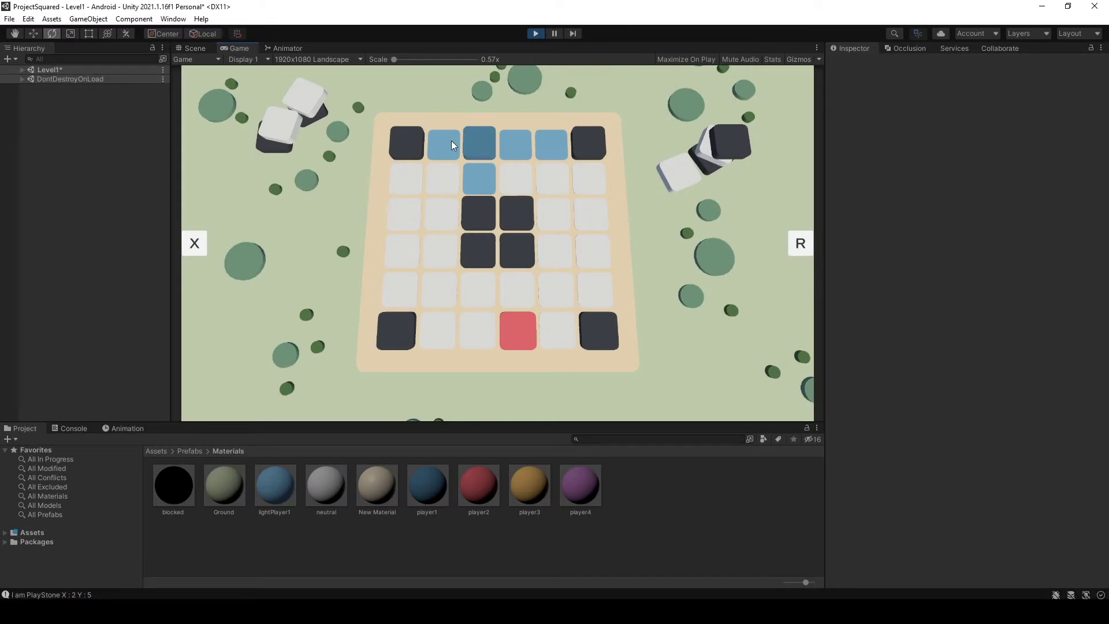
Step: Claim the tile beside the dark-blue stone, preview the blue pair's moves, and commit the top-row piece's move
{"action": "left_click", "coordinate": [451, 144]}
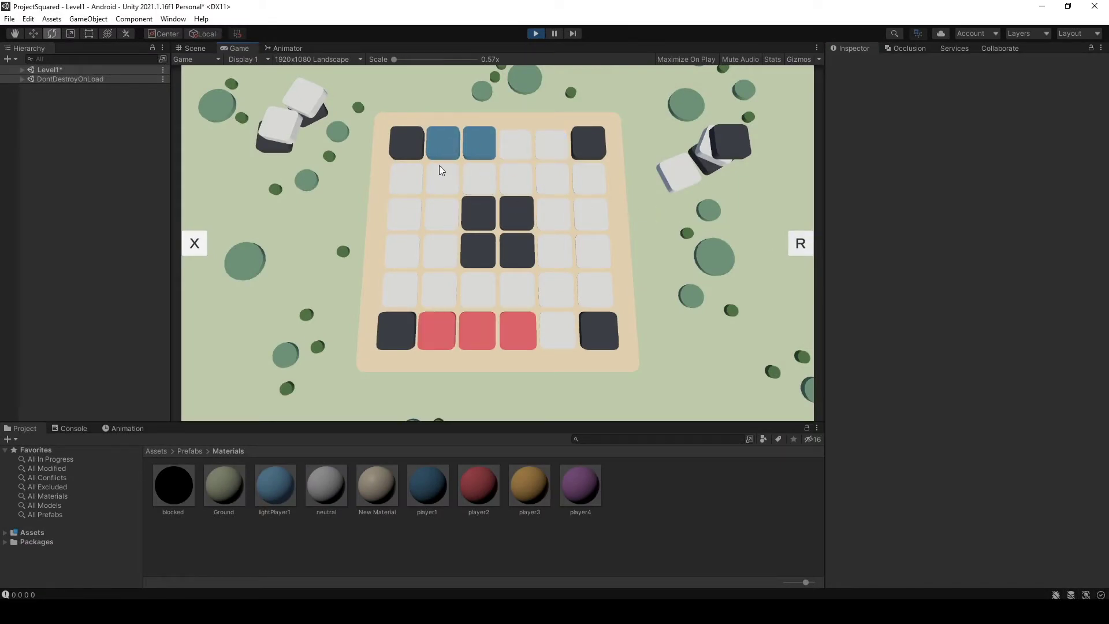
{"action": "left_click", "coordinate": [437, 149]}
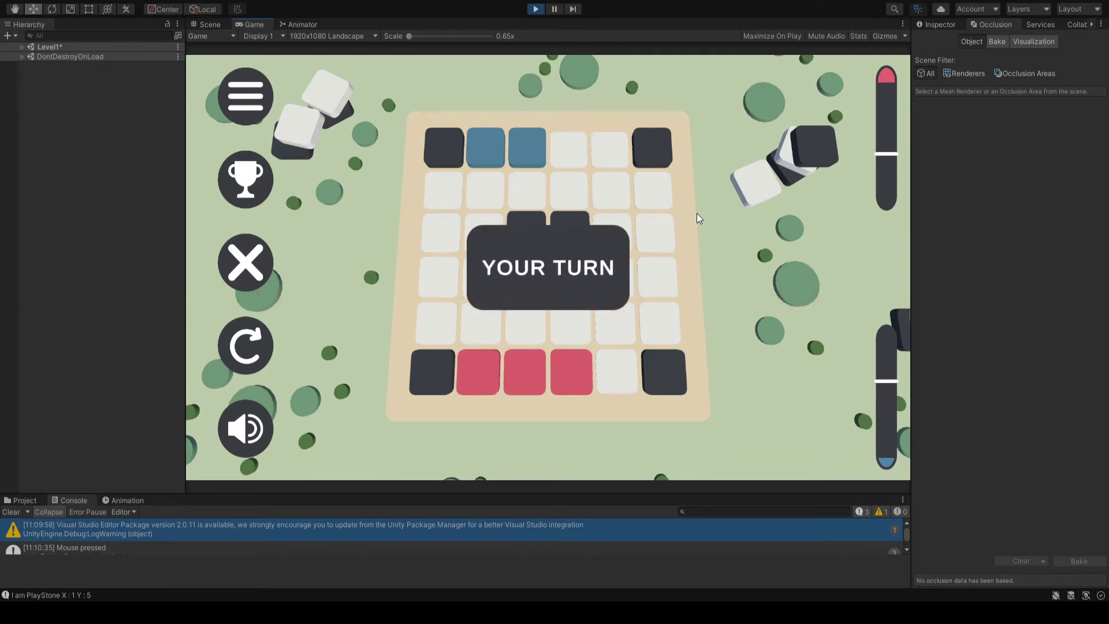
{"action": "left_click", "coordinate": [491, 157]}
{"action": "left_click", "coordinate": [477, 371]}
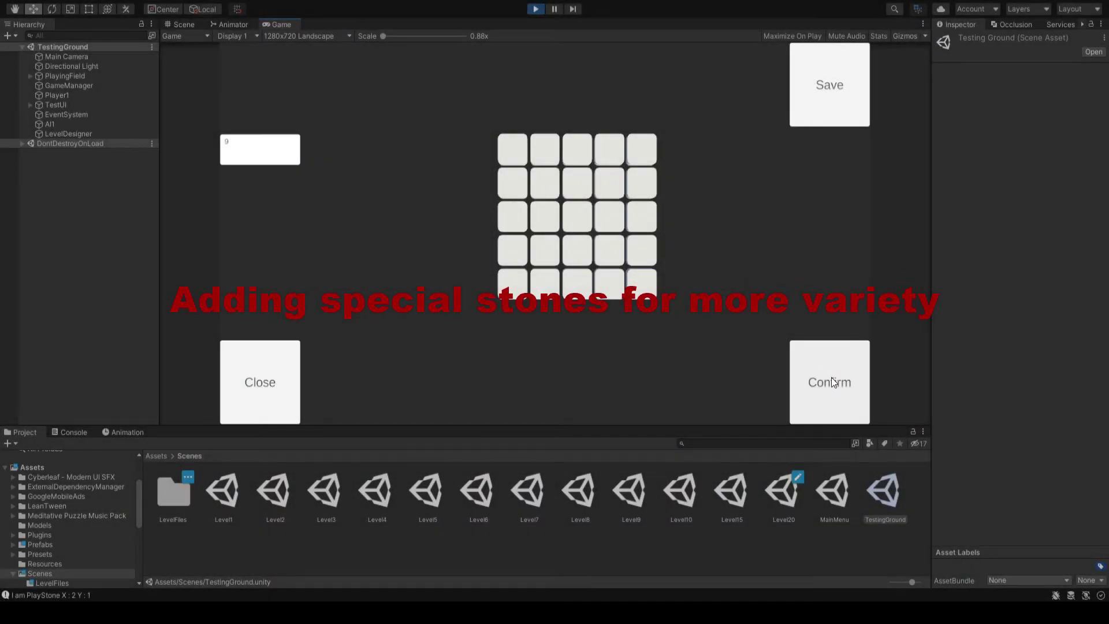
Step: Turn cells X3 Y3 and X4 Y3 into blocked stones
{"action": "left_click", "coordinate": [829, 377]}
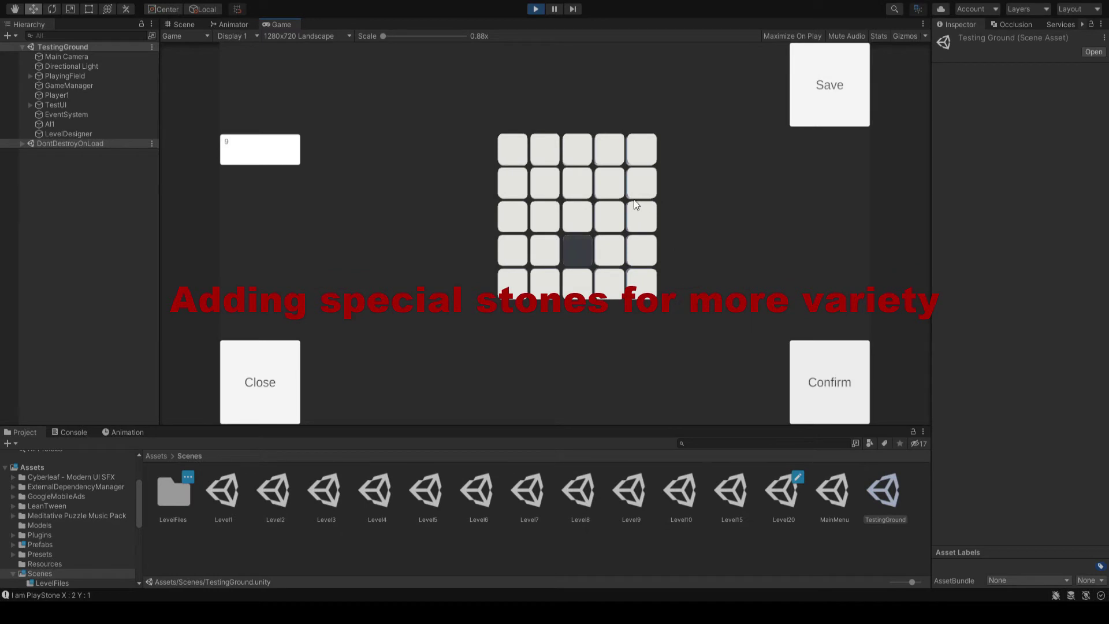
{"action": "left_click", "coordinate": [607, 187]}
{"action": "left_click", "coordinate": [808, 377]}
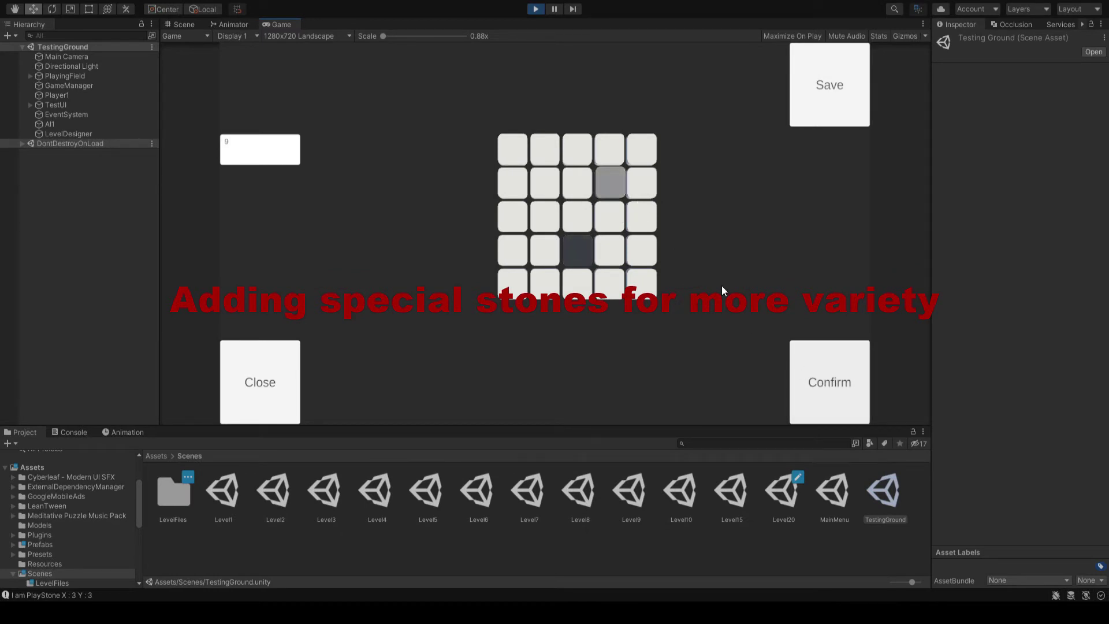
{"action": "left_click", "coordinate": [641, 184]}
{"action": "left_click", "coordinate": [802, 358]}
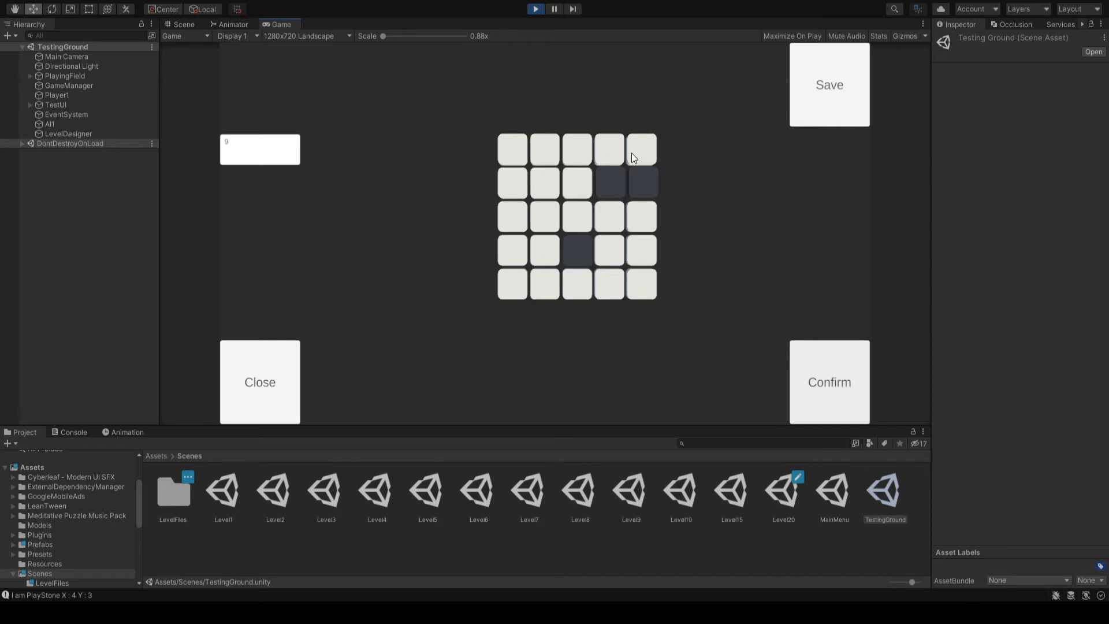
Step: Place a dotted-circle stone at X2 Y2 and a type 10 trash stone in the bottom-right cell
{"action": "left_click", "coordinate": [283, 156]}
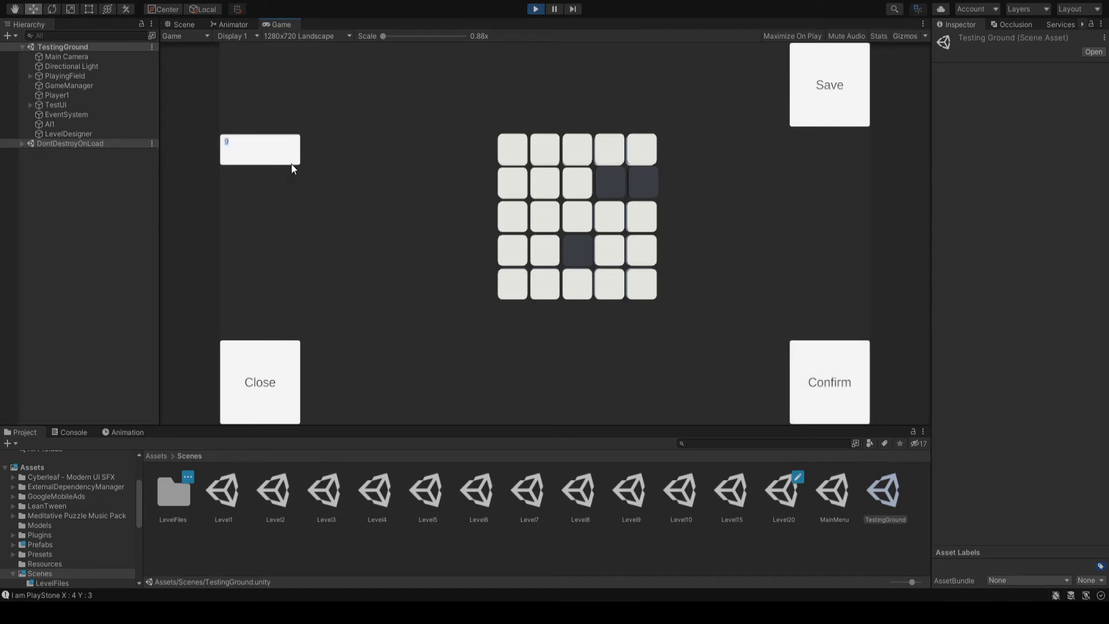
{"action": "type", "text": "8"}
{"action": "left_click", "coordinate": [570, 219]}
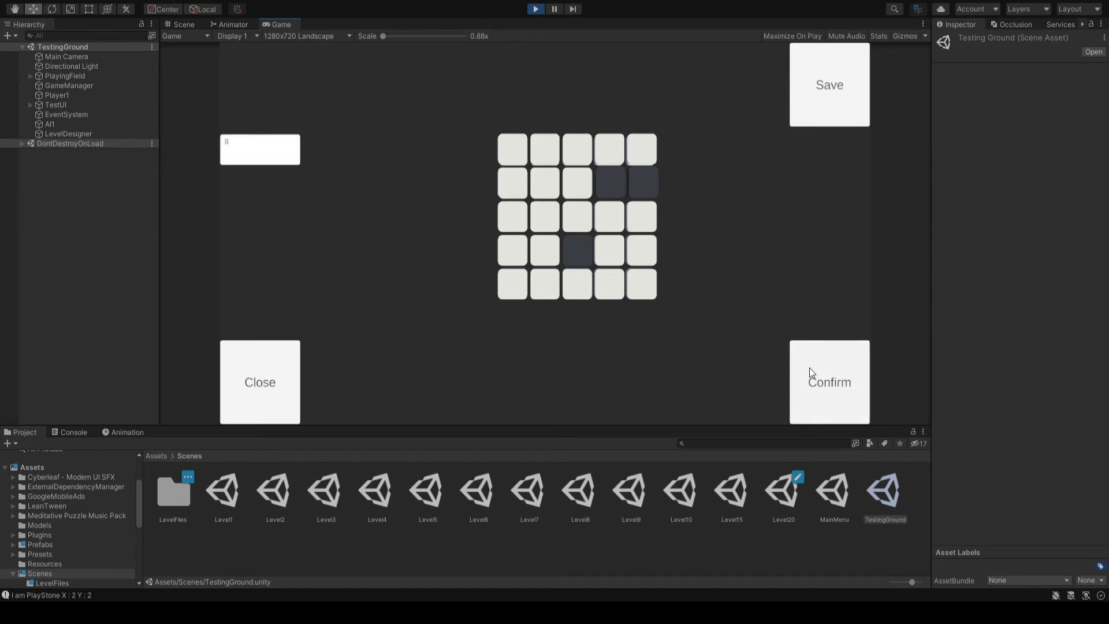
{"action": "left_click", "coordinate": [833, 376]}
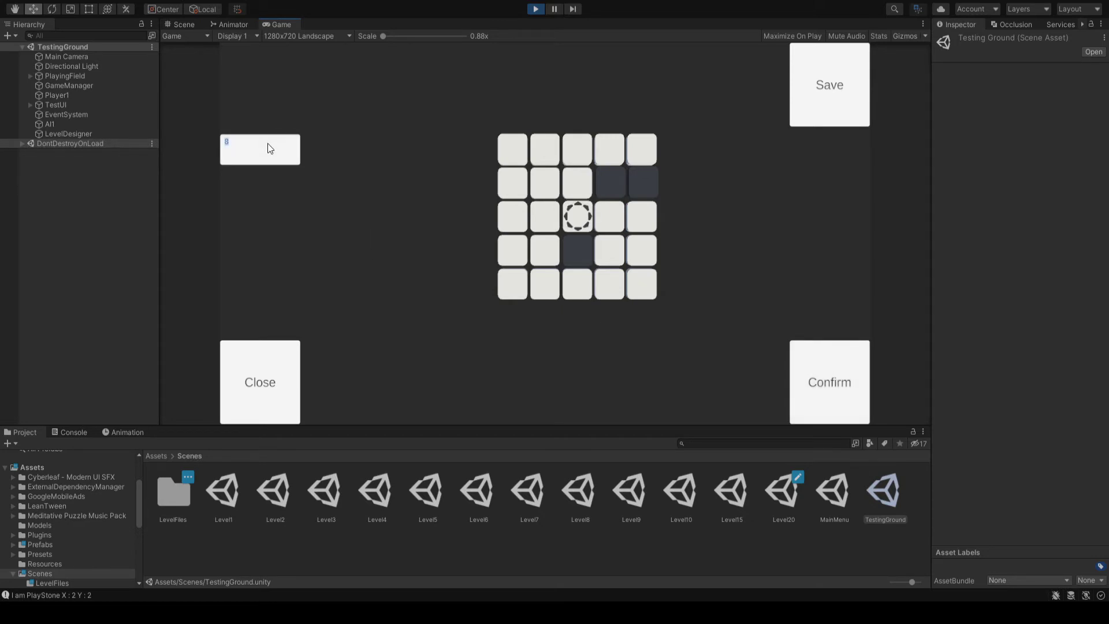
{"action": "type", "text": "10"}
{"action": "left_click", "coordinate": [648, 287]}
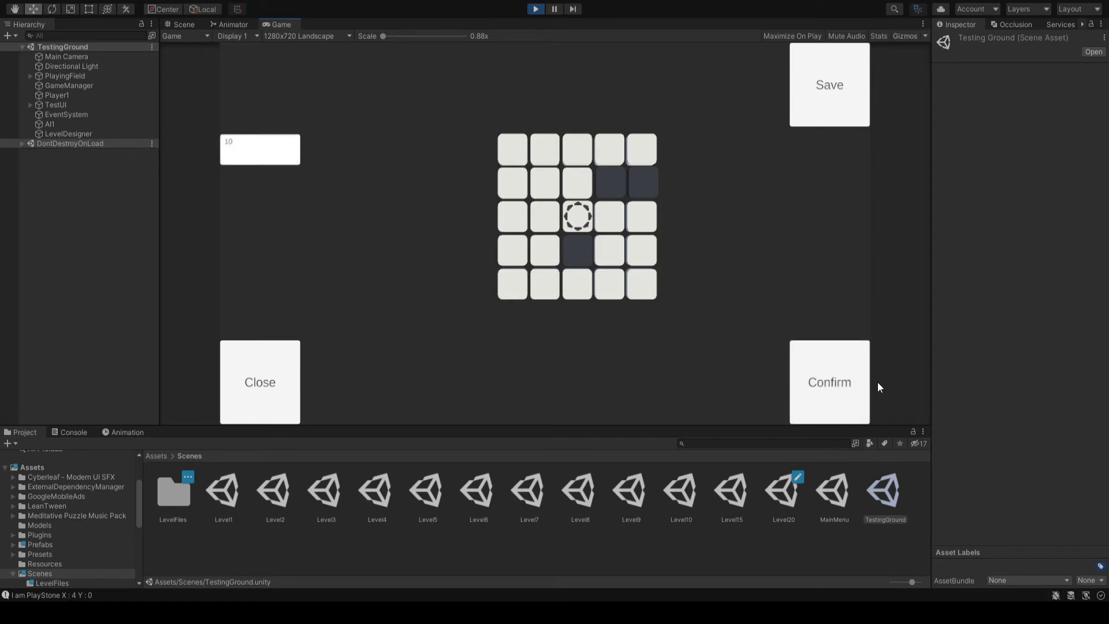
{"action": "left_click", "coordinate": [844, 383]}
Step: Make the bottom-left cell a blue start (type 1) and the top-right cell a red start (type 2)
{"action": "left_click", "coordinate": [255, 149]}
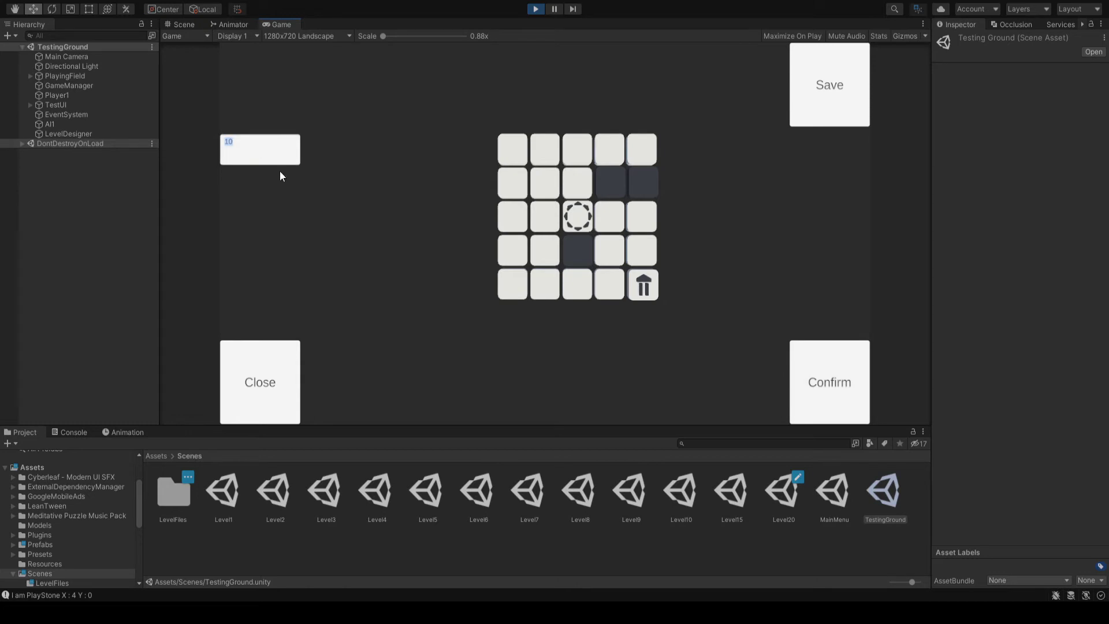
{"action": "type", "text": "1"}
{"action": "left_click", "coordinate": [830, 367]}
{"action": "left_click", "coordinate": [272, 147]}
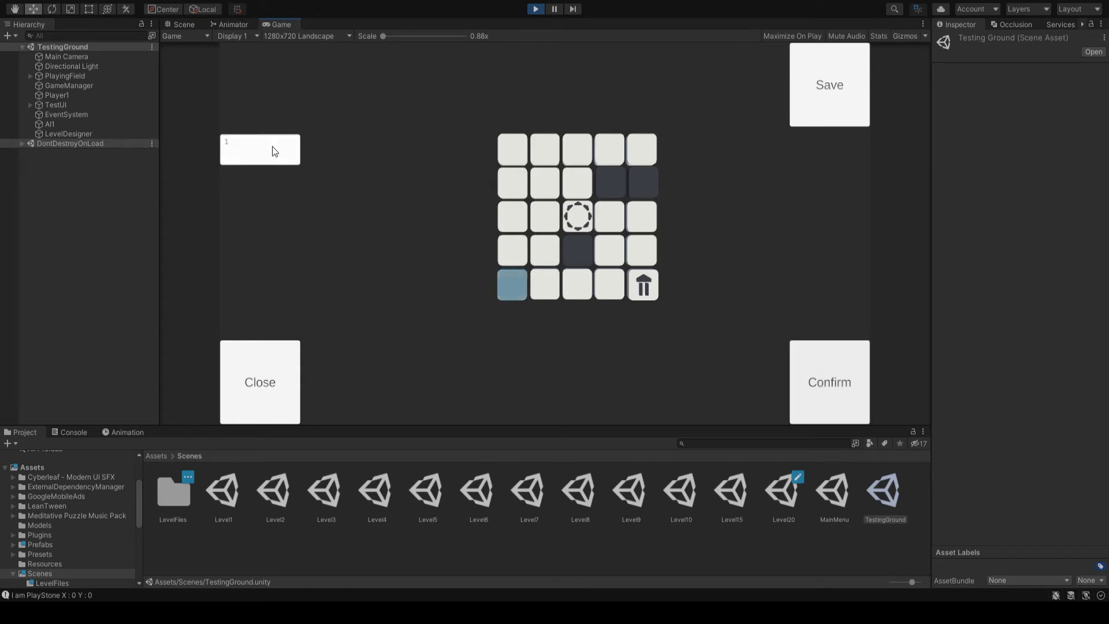
{"action": "type", "text": "2"}
{"action": "left_click", "coordinate": [645, 157]}
{"action": "left_click", "coordinate": [796, 355]}
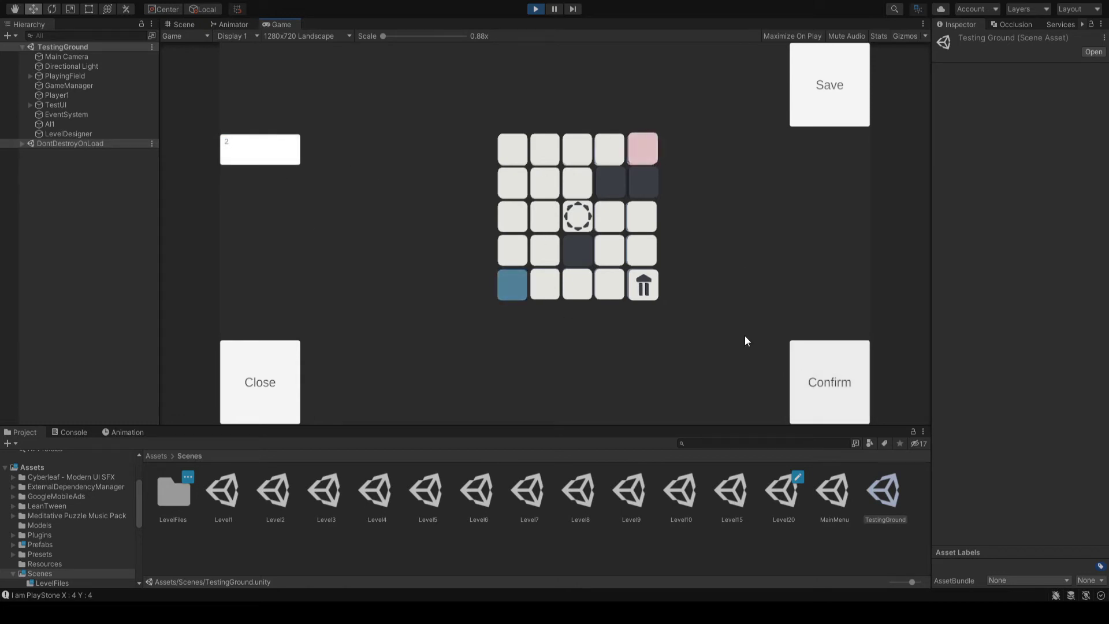
Step: Select btnSave and change its On Click save level name to Level12
{"action": "left_click", "coordinate": [30, 105]}
{"action": "left_click", "coordinate": [46, 125]}
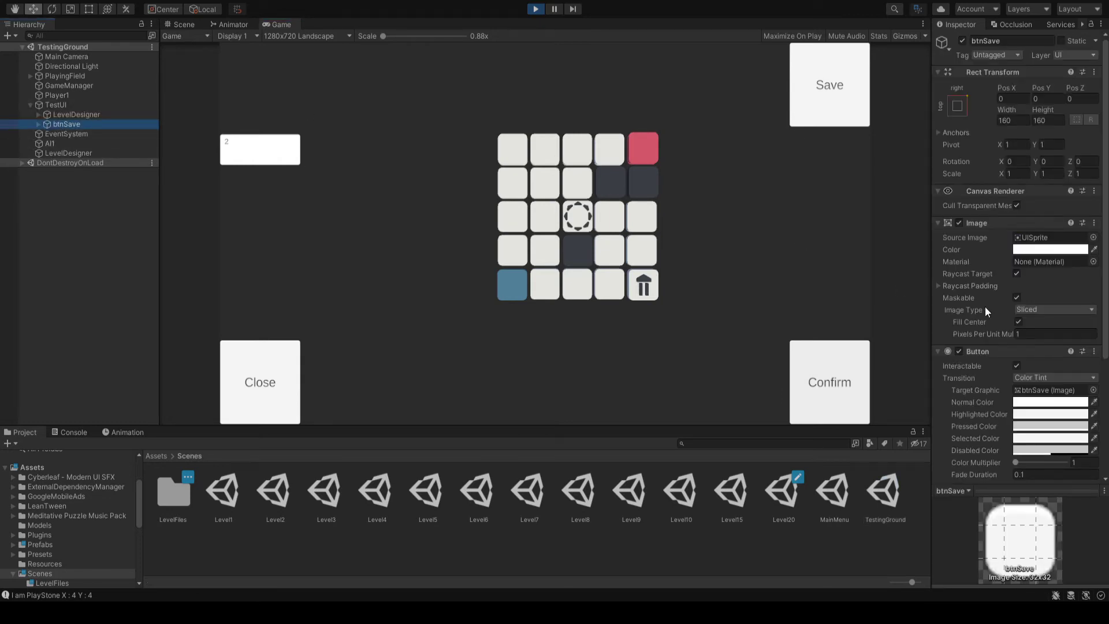
{"action": "scroll", "coordinate": [988, 323], "scroll_direction": "down", "scroll_amount": 5}
{"action": "left_click", "coordinate": [1025, 387]}
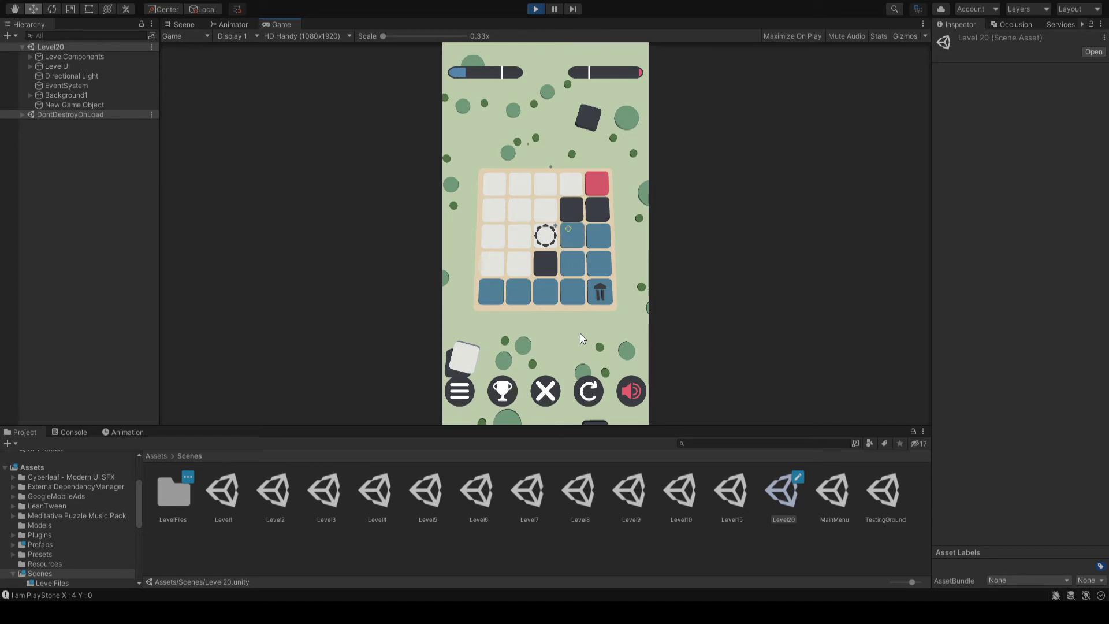
Step: Show the Console log in the bottom panel while Level20 runs in the HD Handy view
{"action": "left_click", "coordinate": [68, 432]}
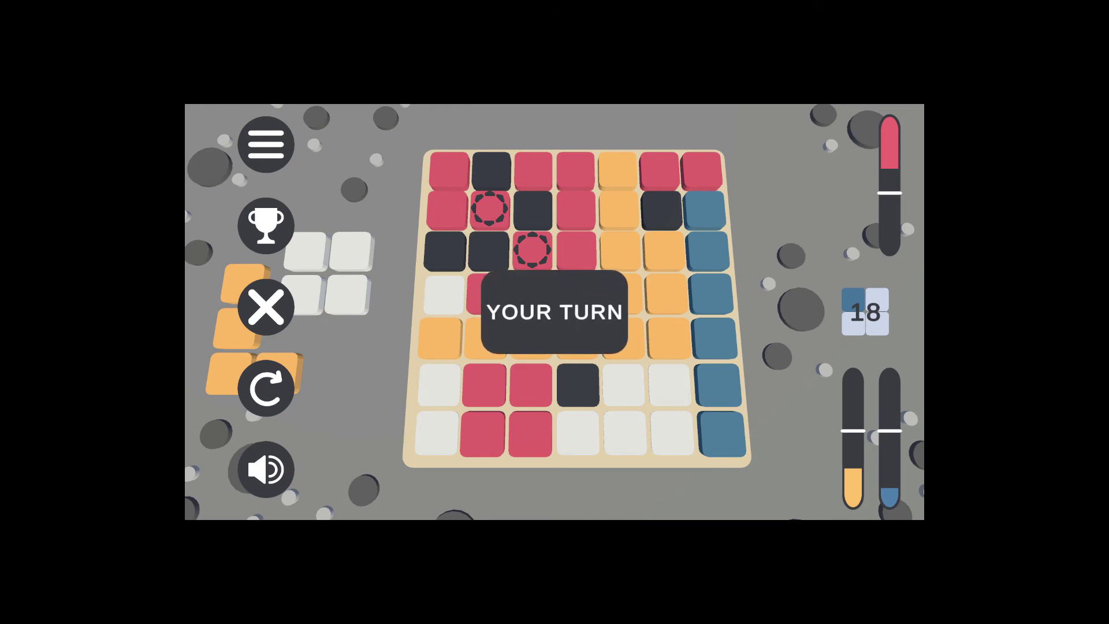
Step: Play blue moves in the top row, down columns 5 and 7, and along the bottom row
{"action": "left_click", "coordinate": [531, 249]}
{"action": "left_click", "coordinate": [531, 249]}
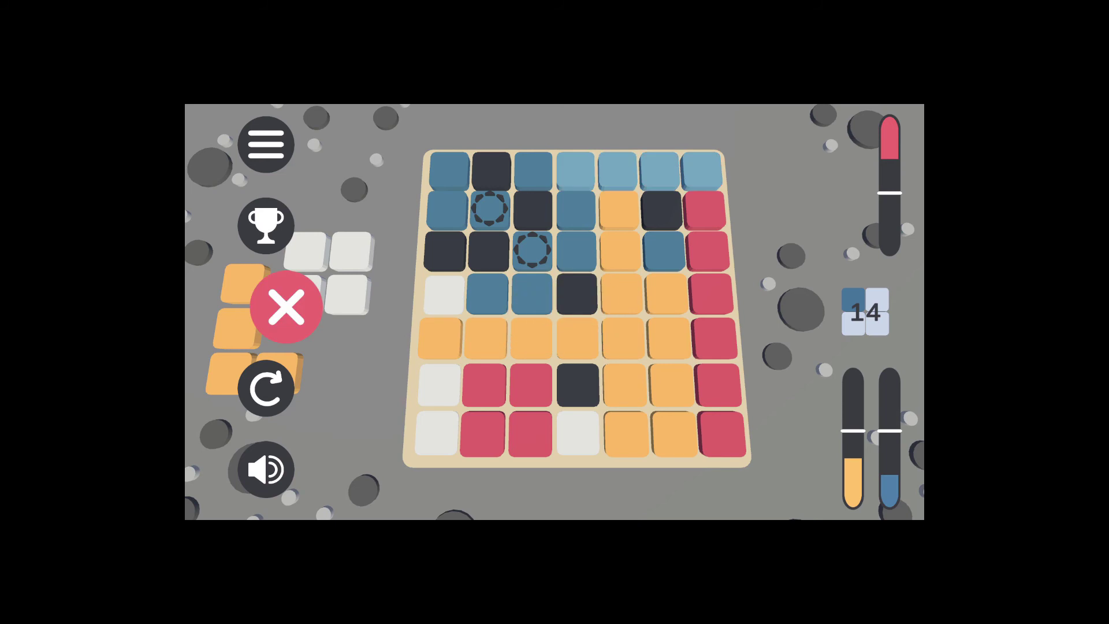
{"action": "left_click", "coordinate": [576, 170]}
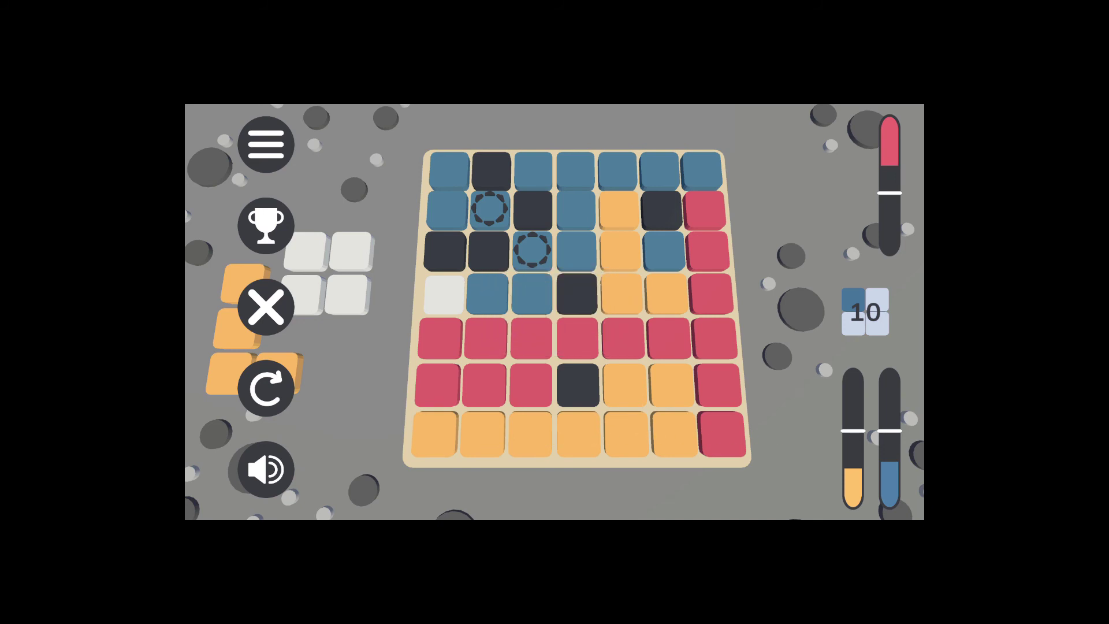
{"action": "left_click_drag", "start_coordinate": [620, 210], "coordinate": [626, 433]}
{"action": "left_click_drag", "start_coordinate": [704, 211], "coordinate": [722, 433]}
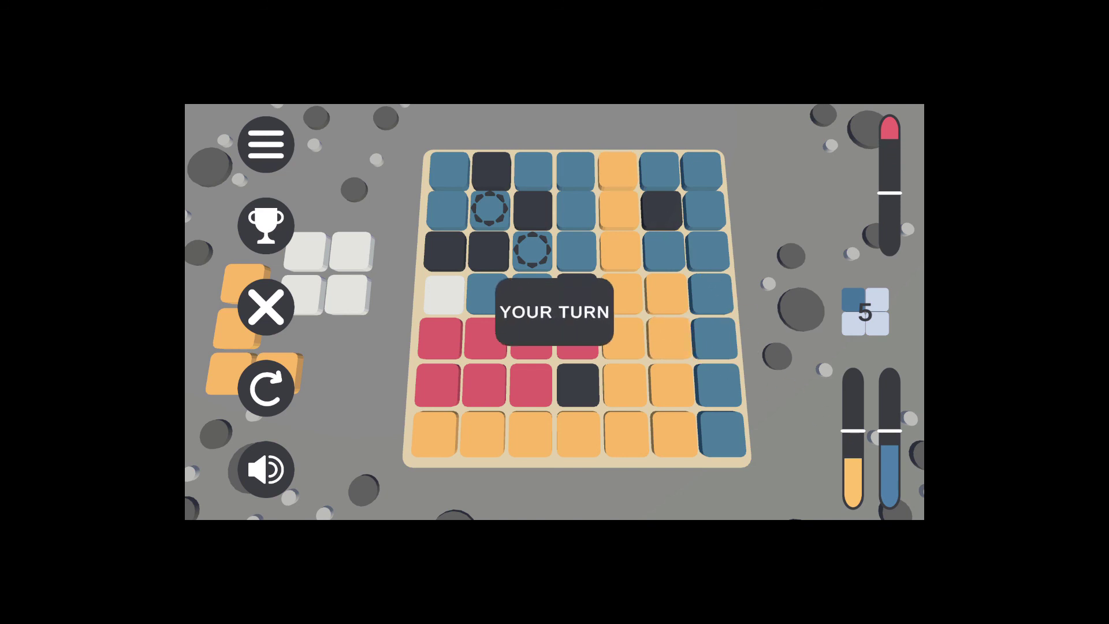
{"action": "left_click", "coordinate": [433, 434]}
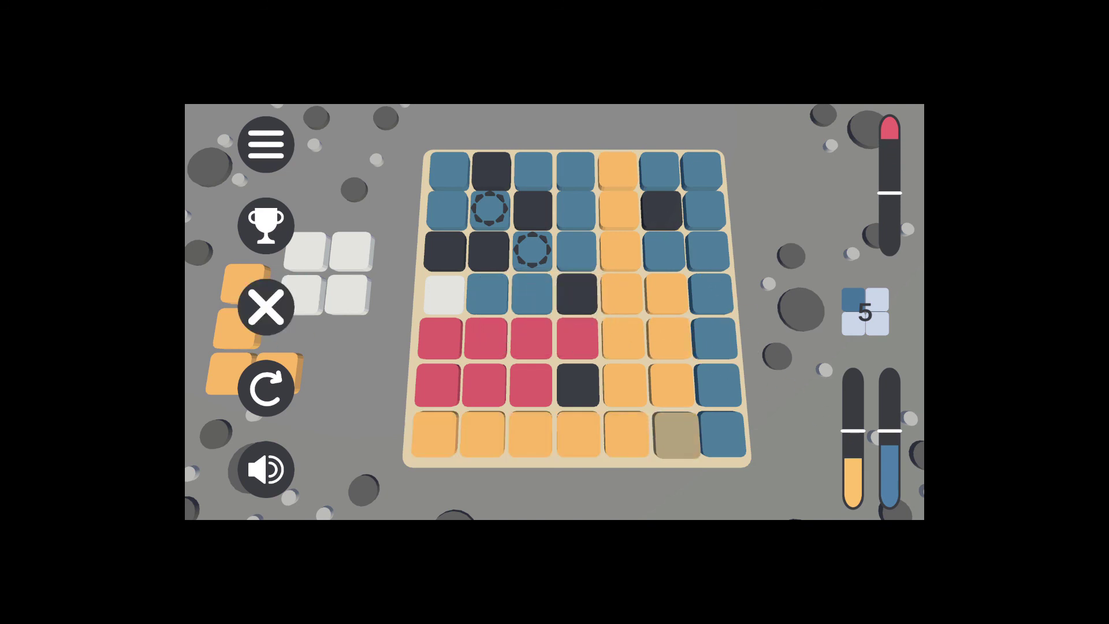